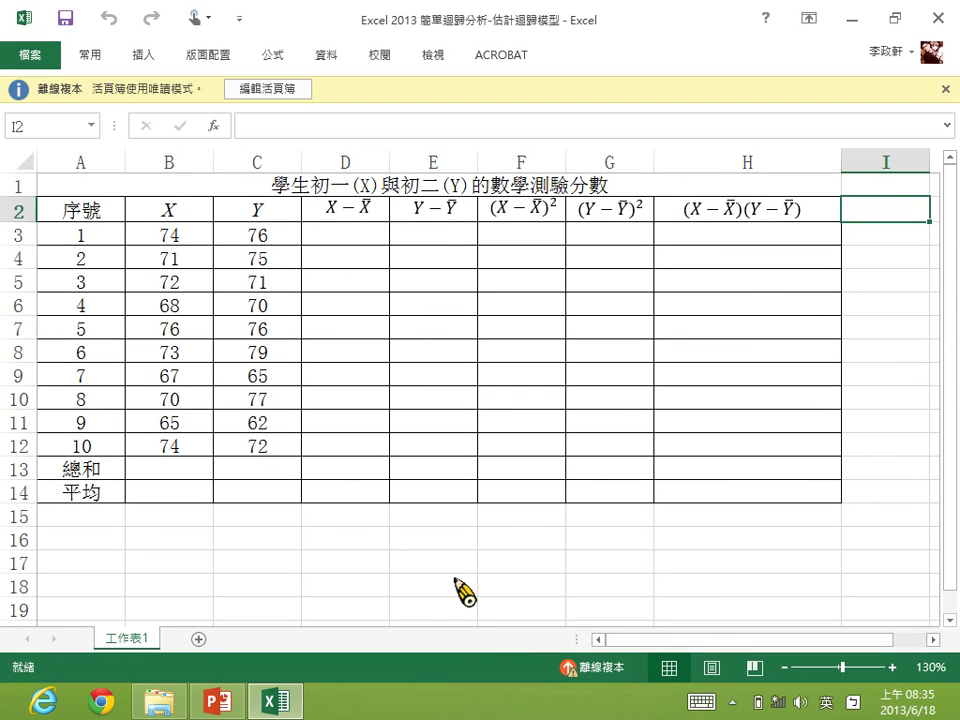
Enable editing of the workbook and open the Regression (迴歸) tool from the Data Analysis add-in.
left_click(296, 92)
left_click(334, 57)
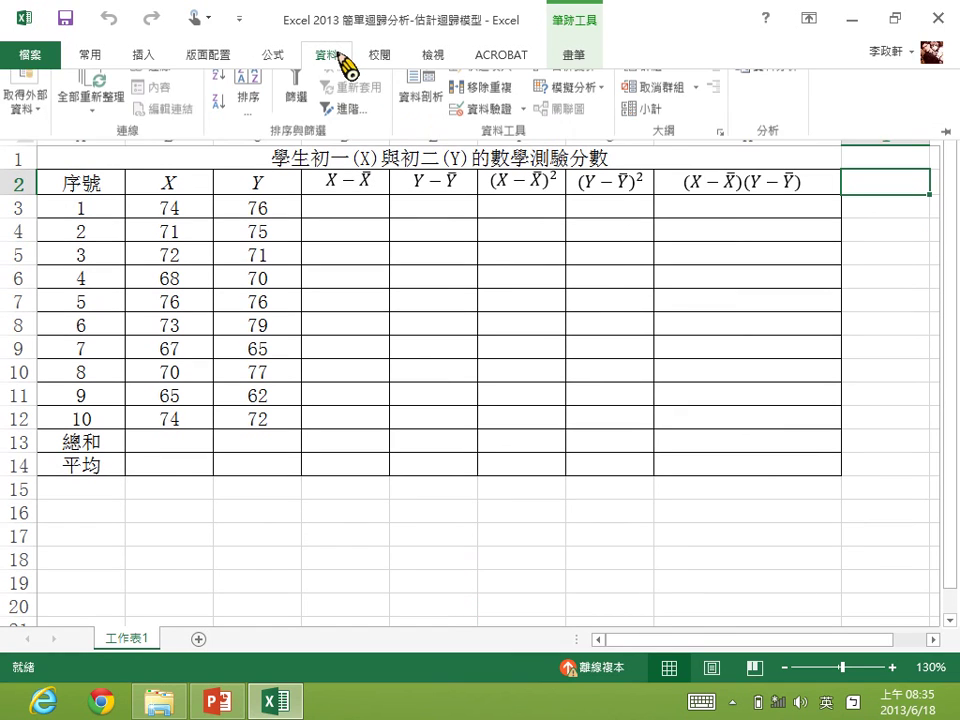
left_click(766, 84)
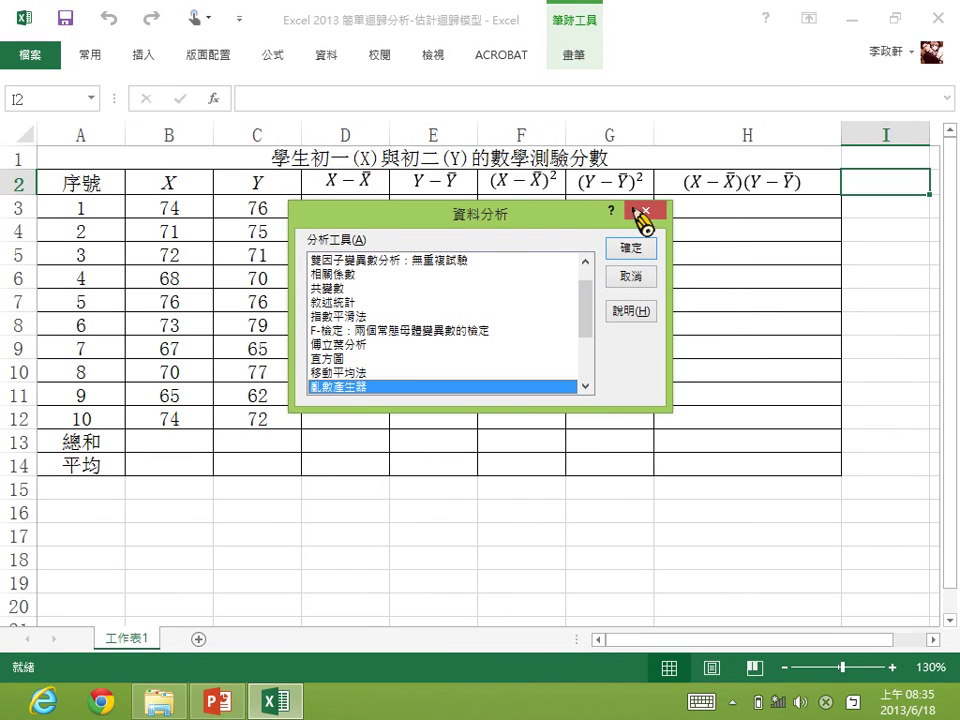
left_click_drag(634, 214, 696, 209)
scroll(658, 332, "down", 3)
scroll(606, 305, "up", 1)
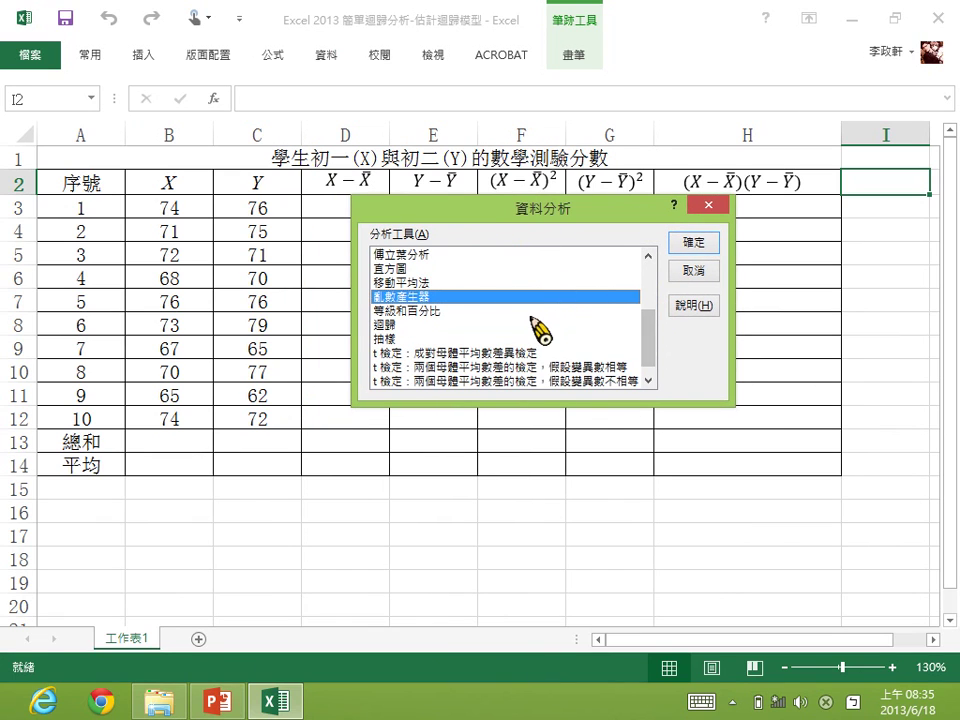
left_click(604, 324)
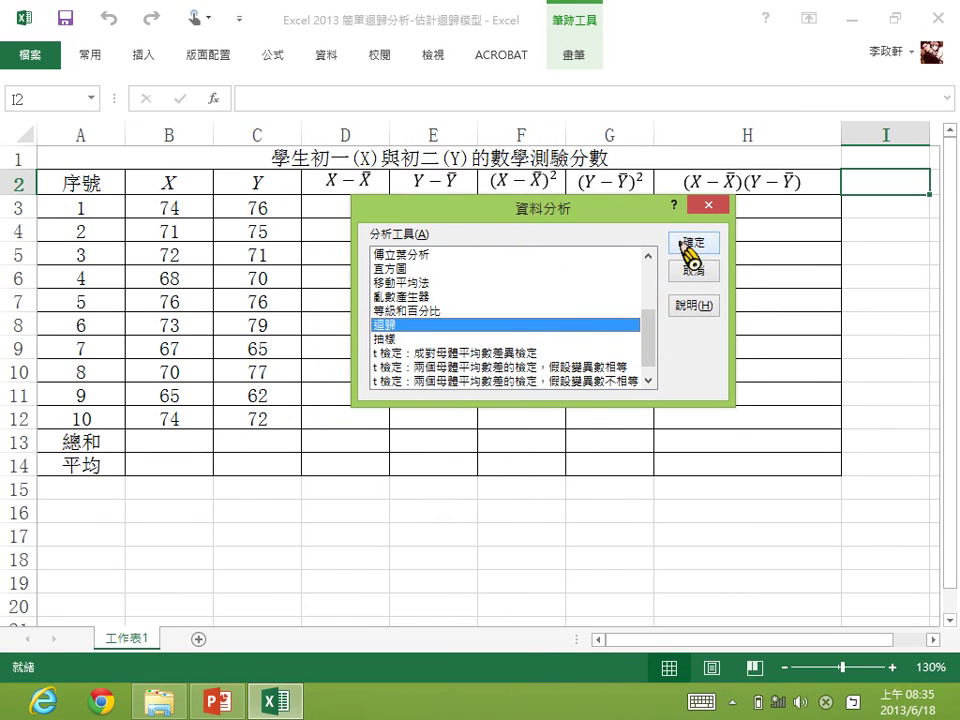
left_click(690, 243)
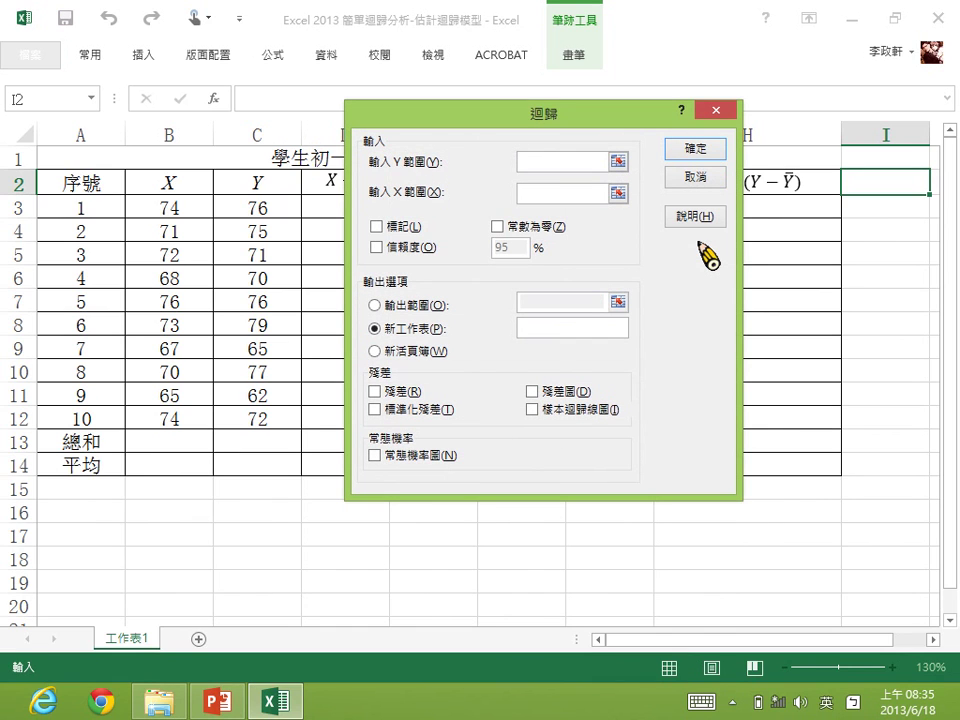
Set the regression's Y input range to $C$2:$C$12, including the Y heading.
left_click(618, 162)
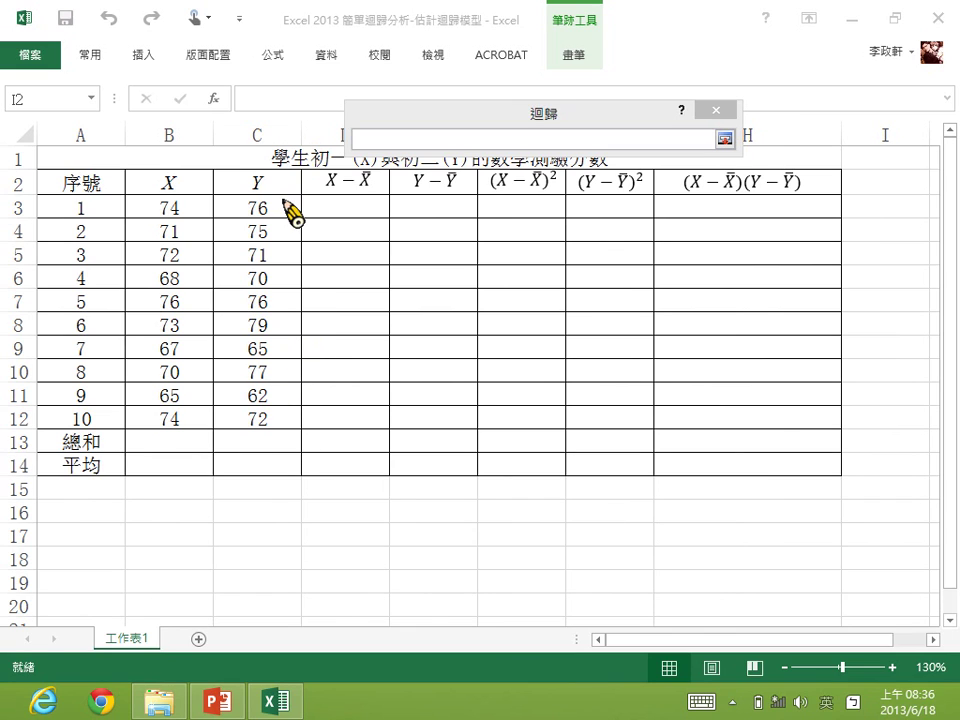
left_click(705, 138)
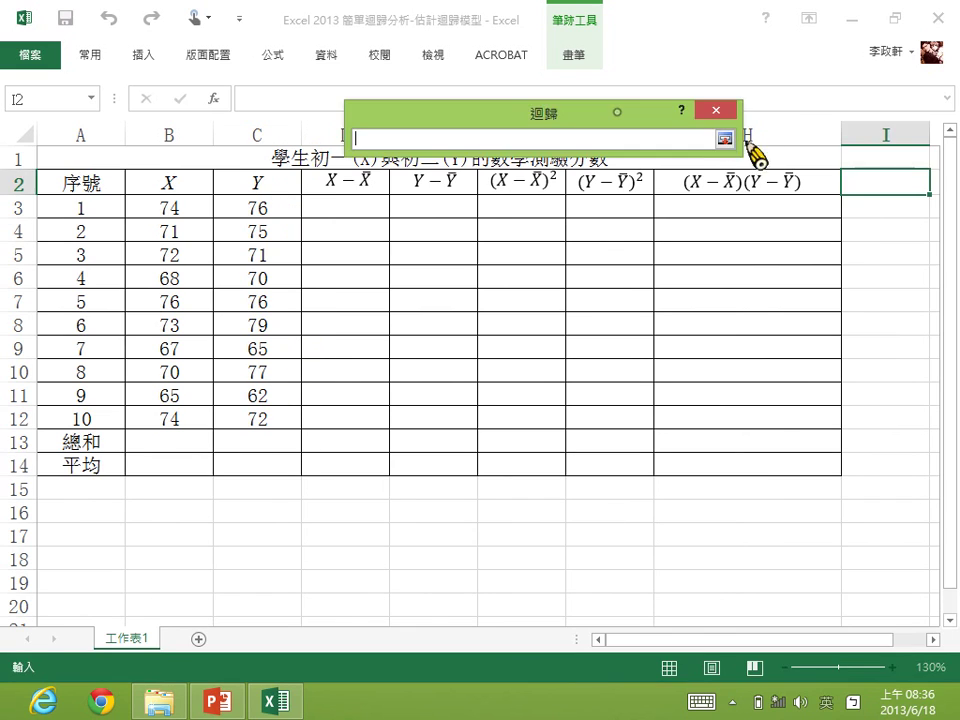
left_click_drag(272, 188, 284, 435)
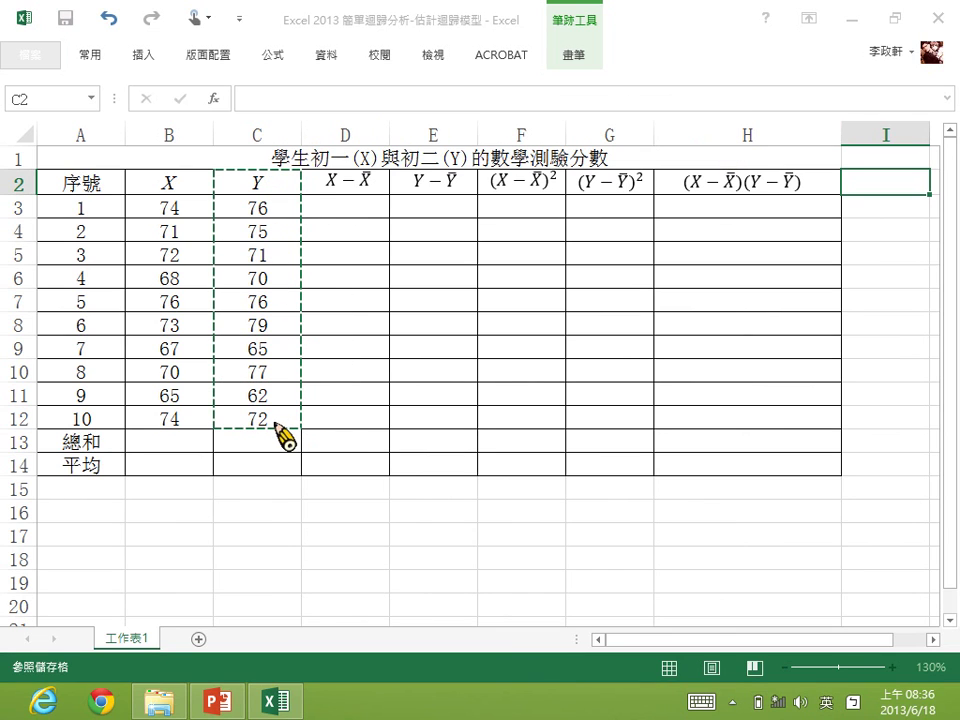
left_click(724, 138)
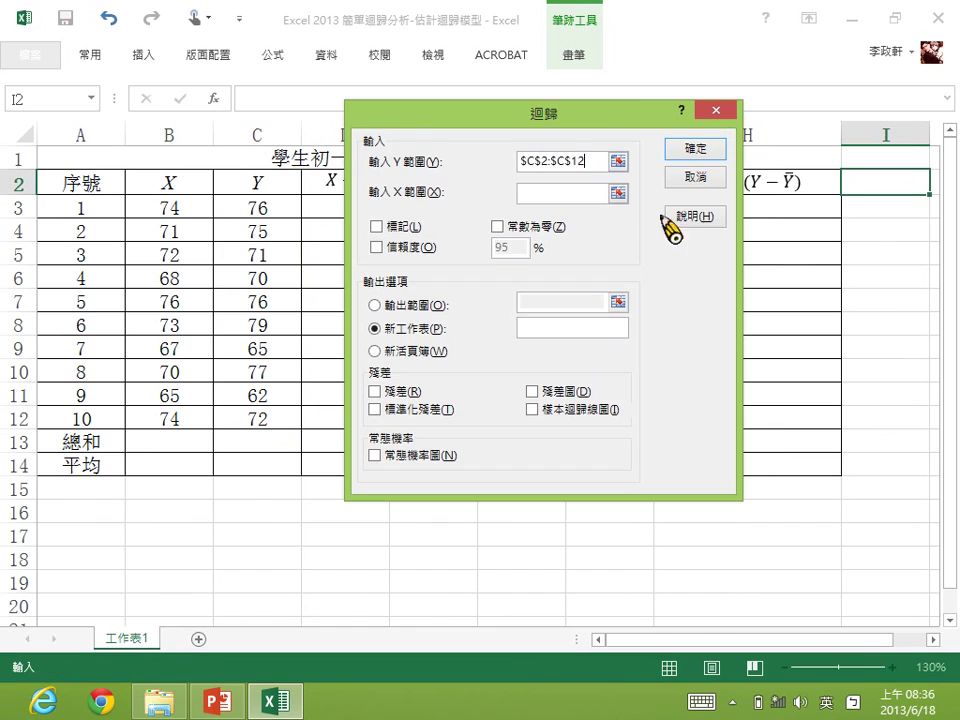
Set the regression's X input range to $B$2:$B$12 and mark the ranges as containing labels (標記).
left_click(619, 193)
left_click_drag(188, 186, 187, 424)
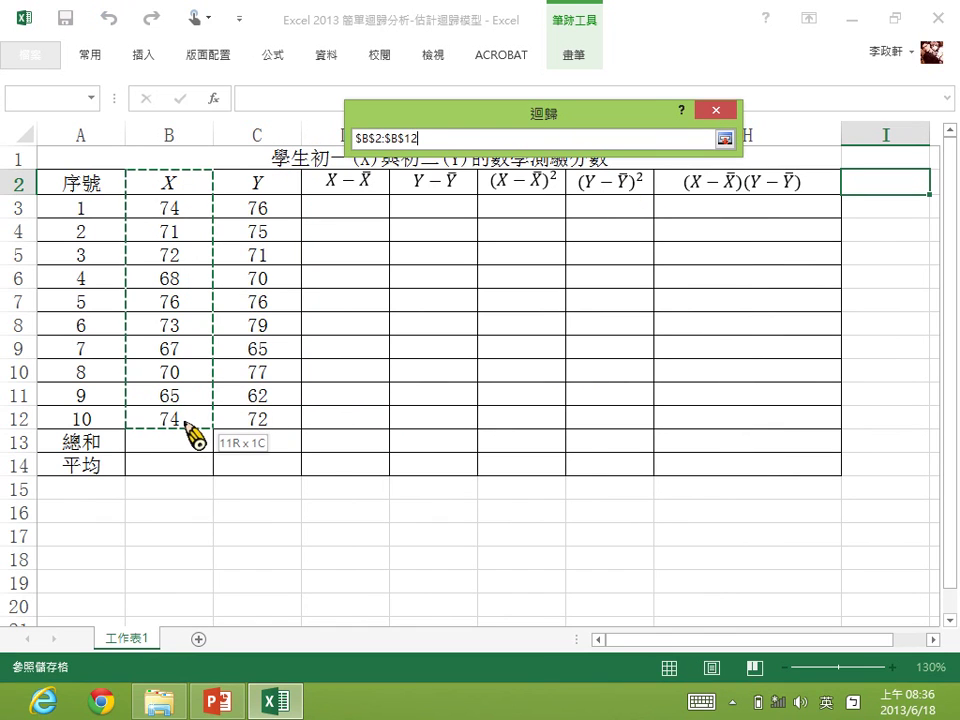
left_click(724, 138)
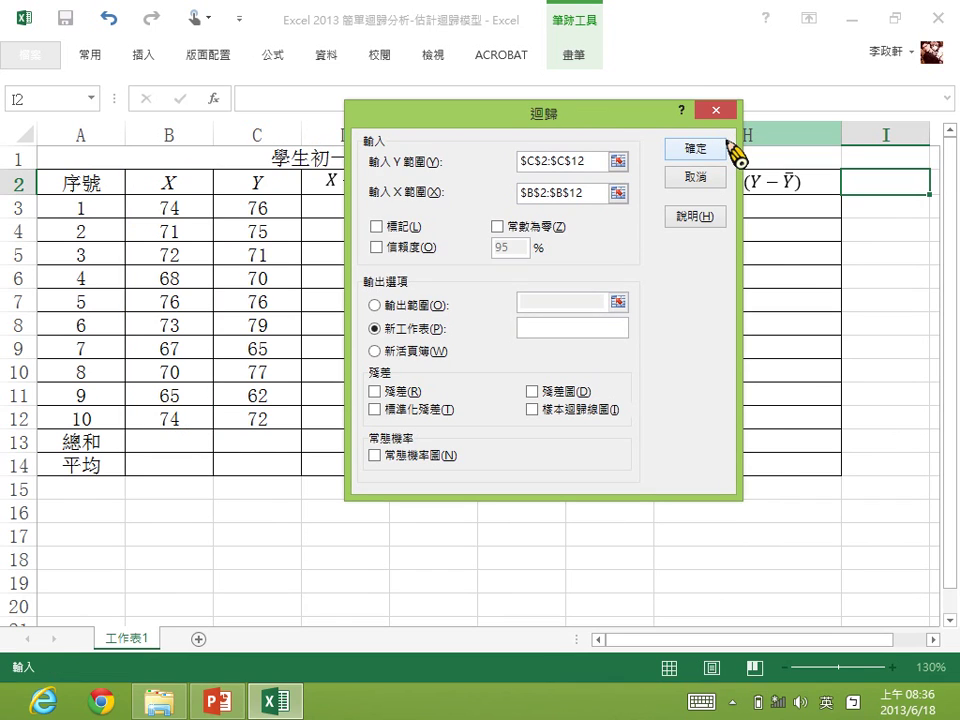
left_click(405, 236)
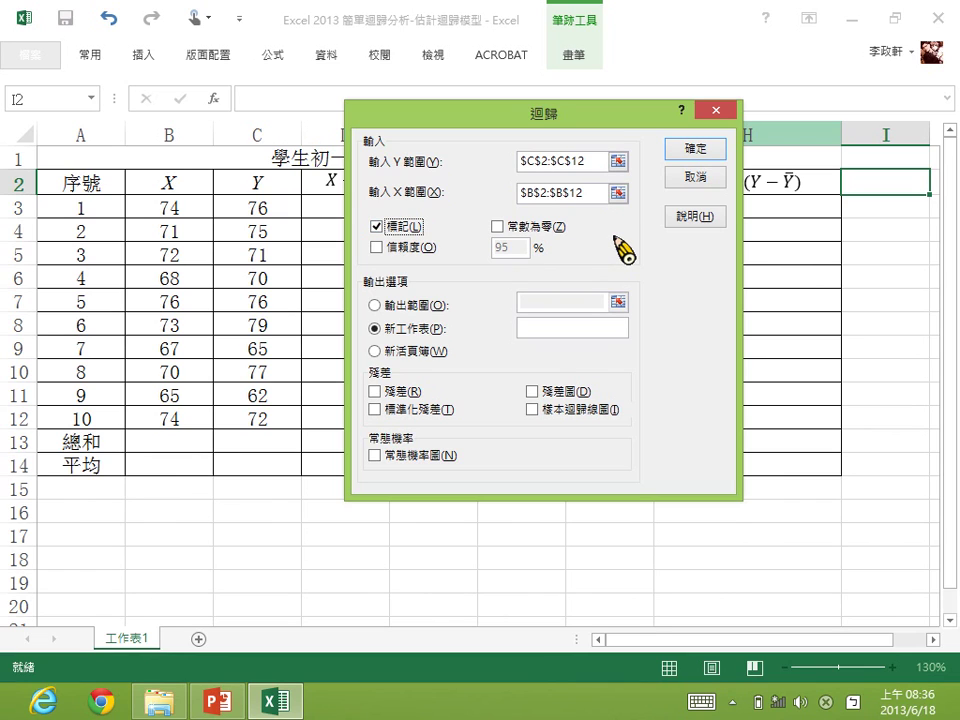
Include residuals, standardized residuals, the residual plot and the line fit plot, and run the regression to a new worksheet.
left_click(380, 392)
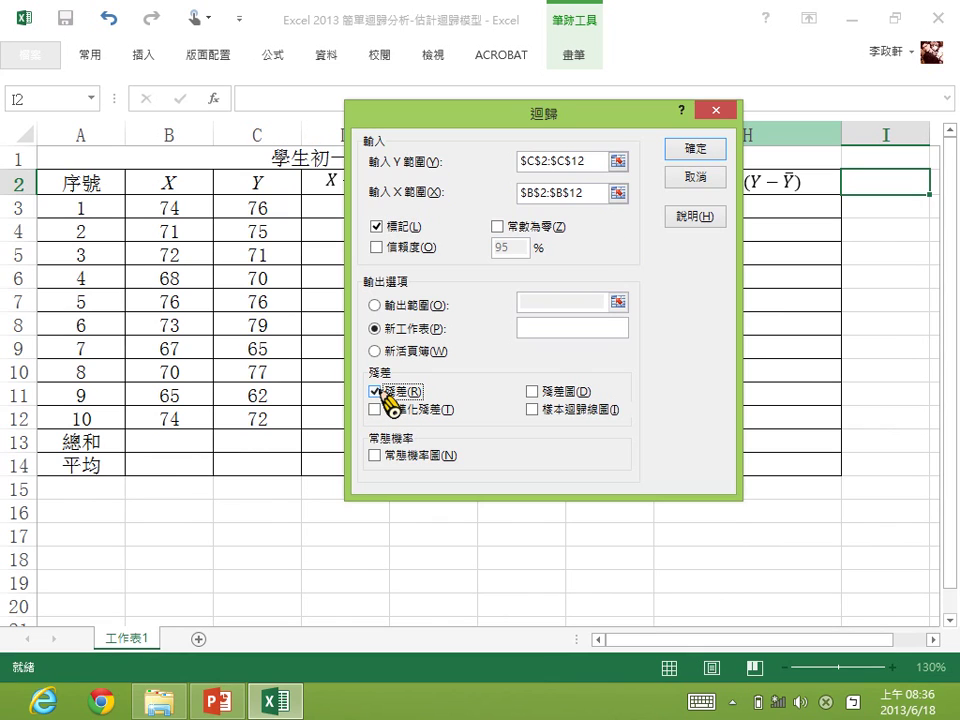
left_click(561, 395)
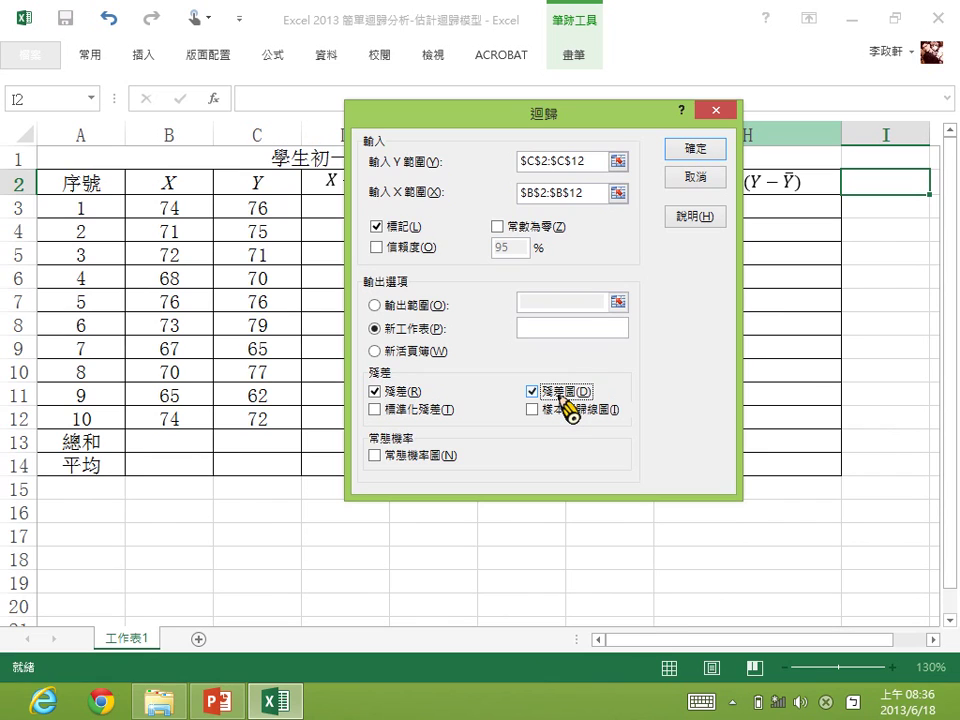
left_click(427, 412)
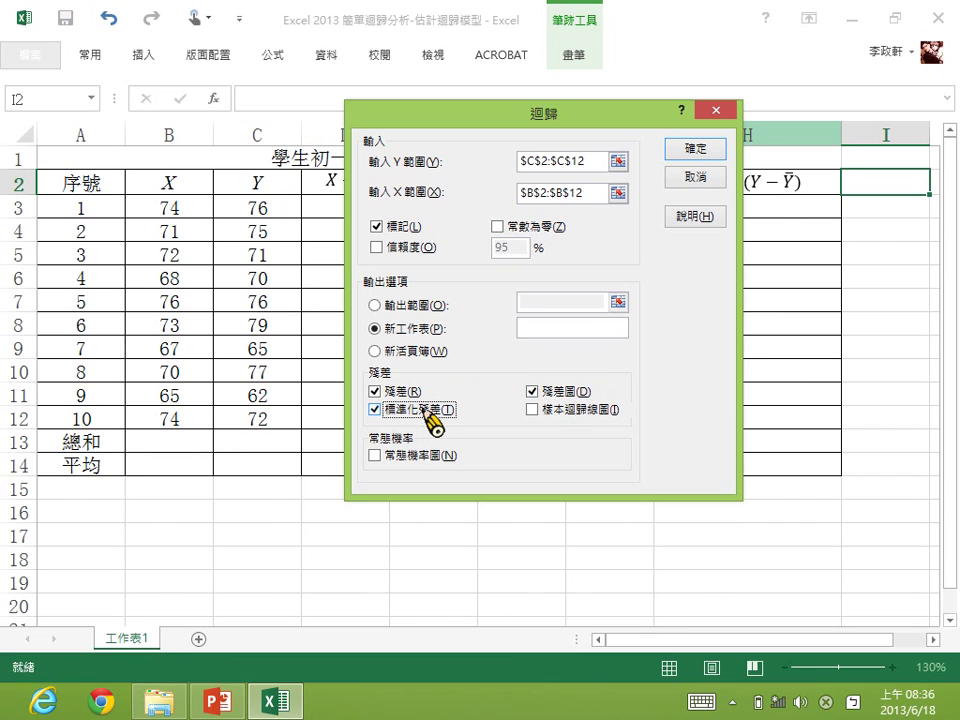
left_click(586, 411)
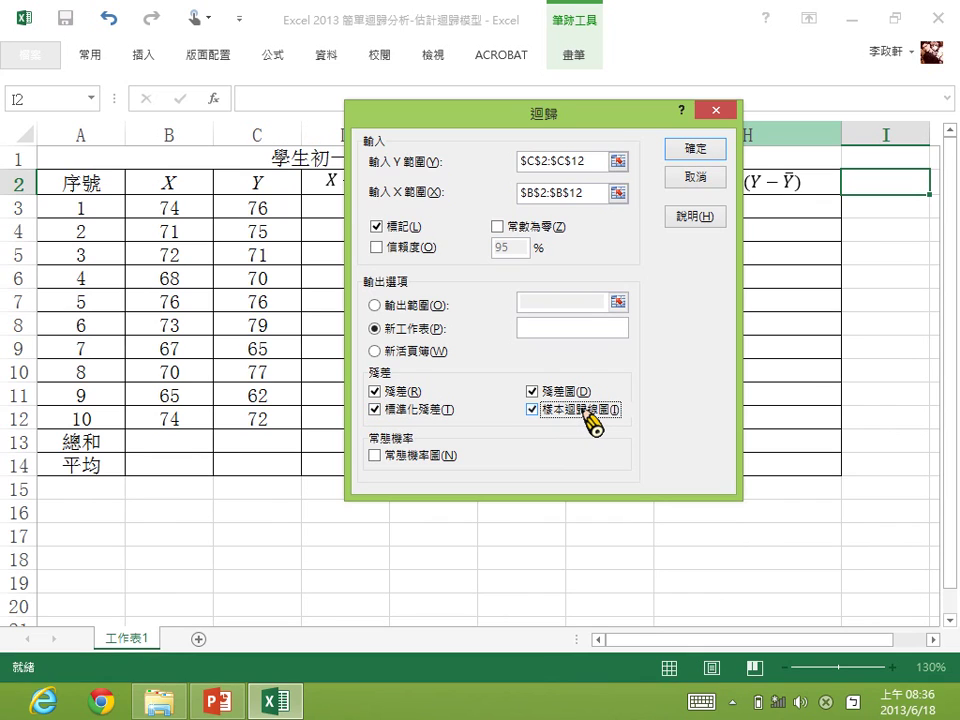
left_click(703, 150)
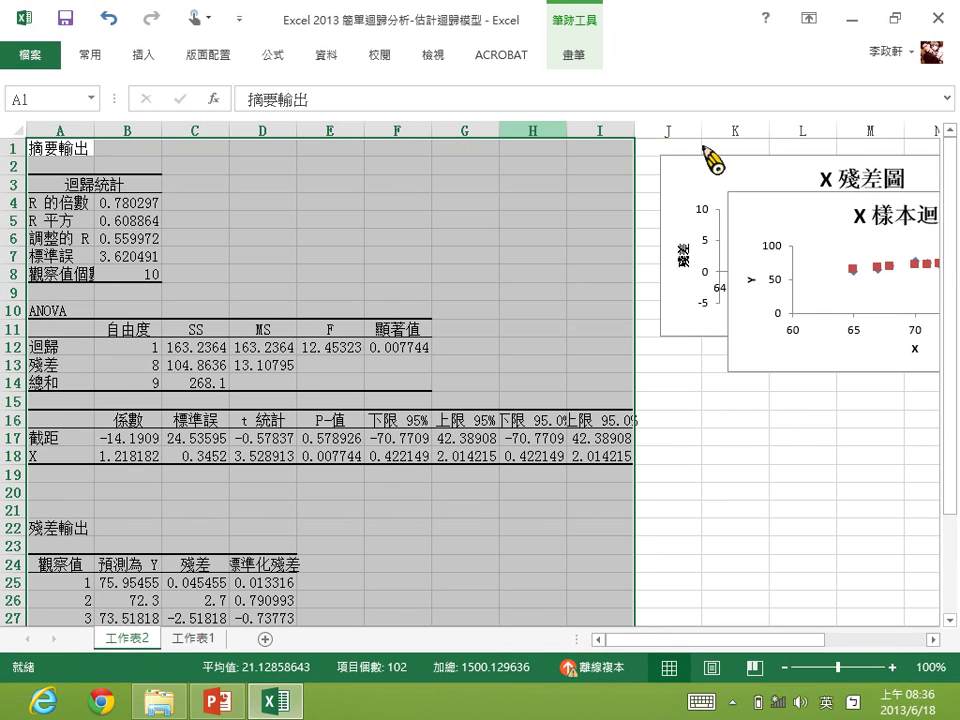
Examine the residual output table (殘差輸出) with its predicted Y values, residuals and standardized residuals for each observation.
scroll(713, 160, "down", 5)
left_click(268, 508)
left_click_drag(58, 260, 281, 484)
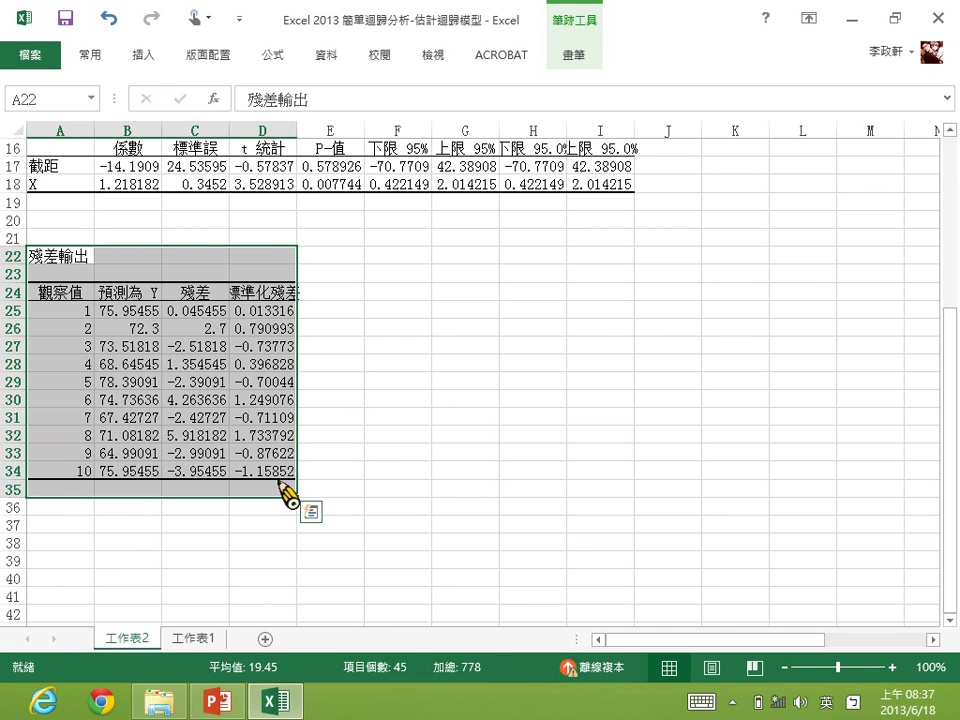
scroll(285, 491, "up", 10)
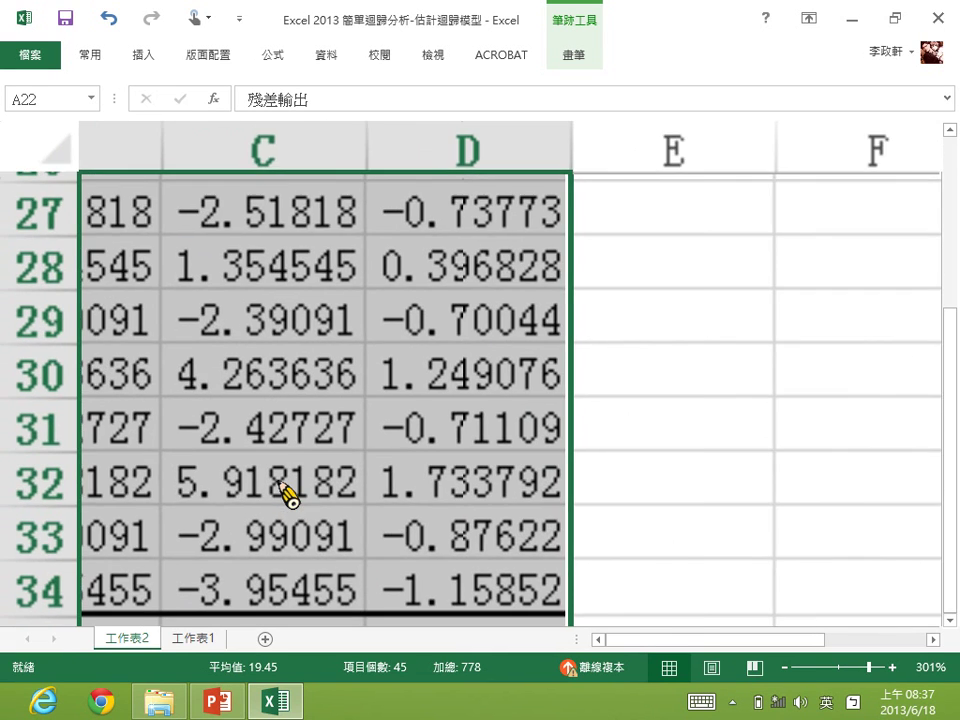
scroll(285, 492, "down", 5)
scroll(285, 491, "down", 1)
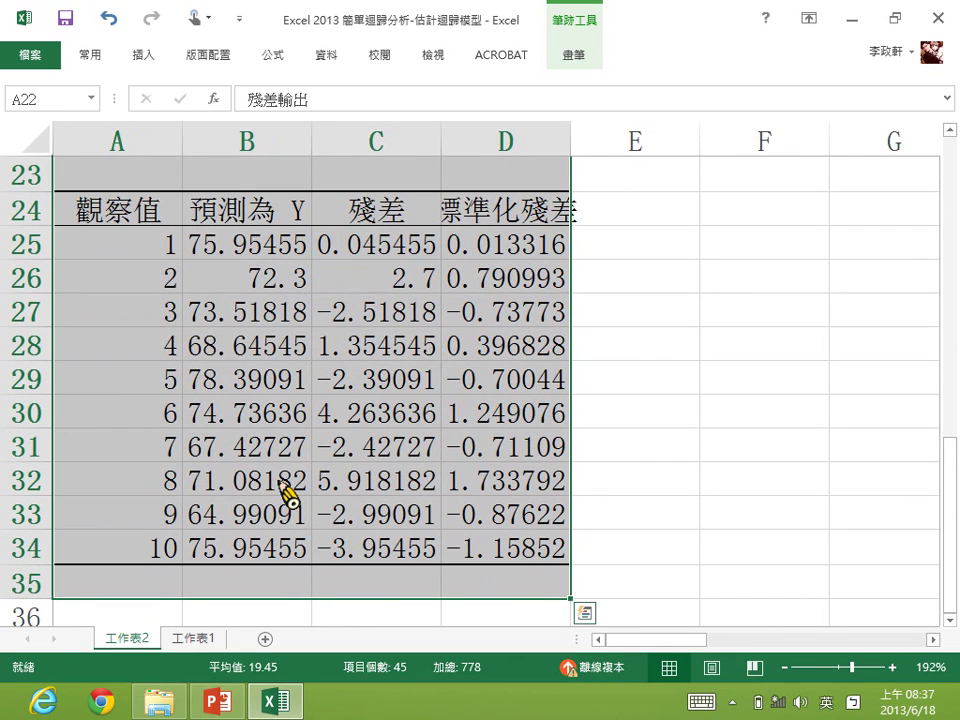
left_click(283, 490)
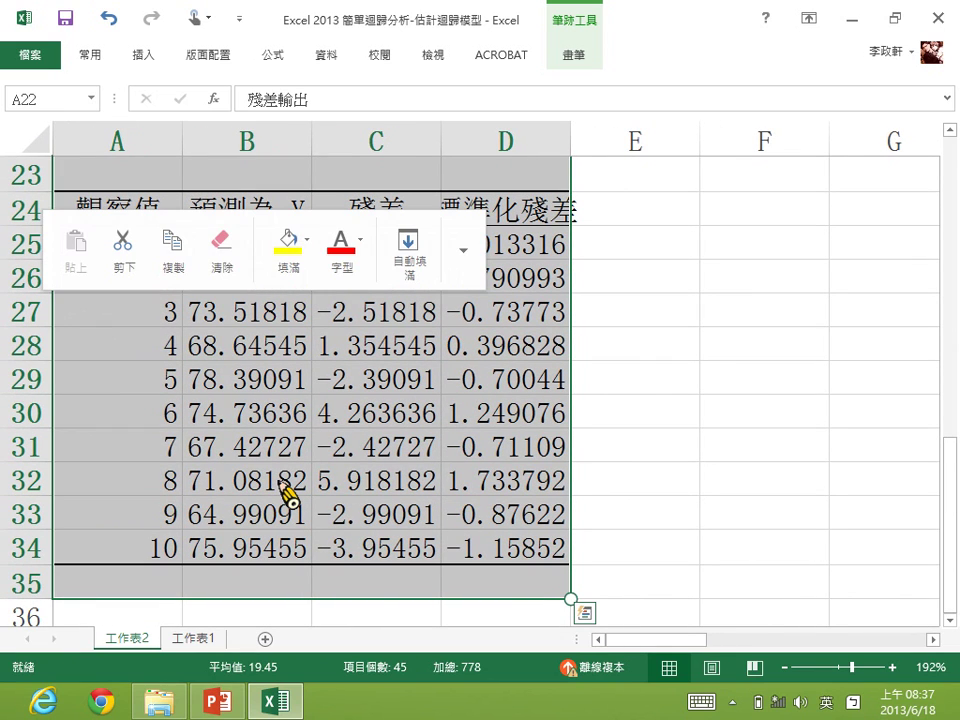
left_click(285, 491)
left_click(764, 276)
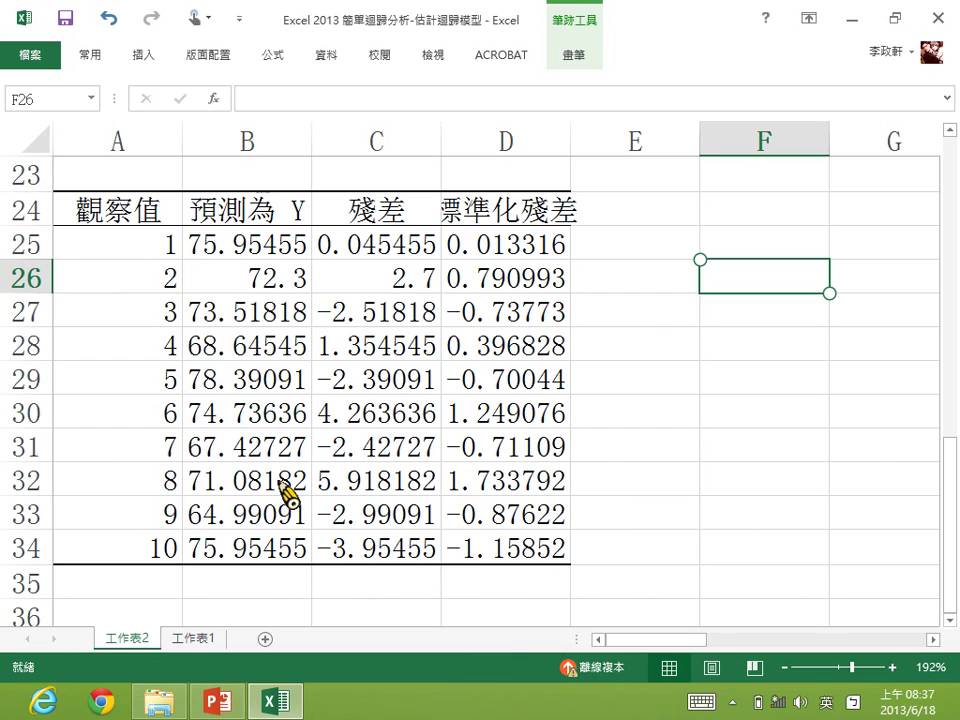
left_click_drag(764, 276, 505, 380)
left_click(764, 514)
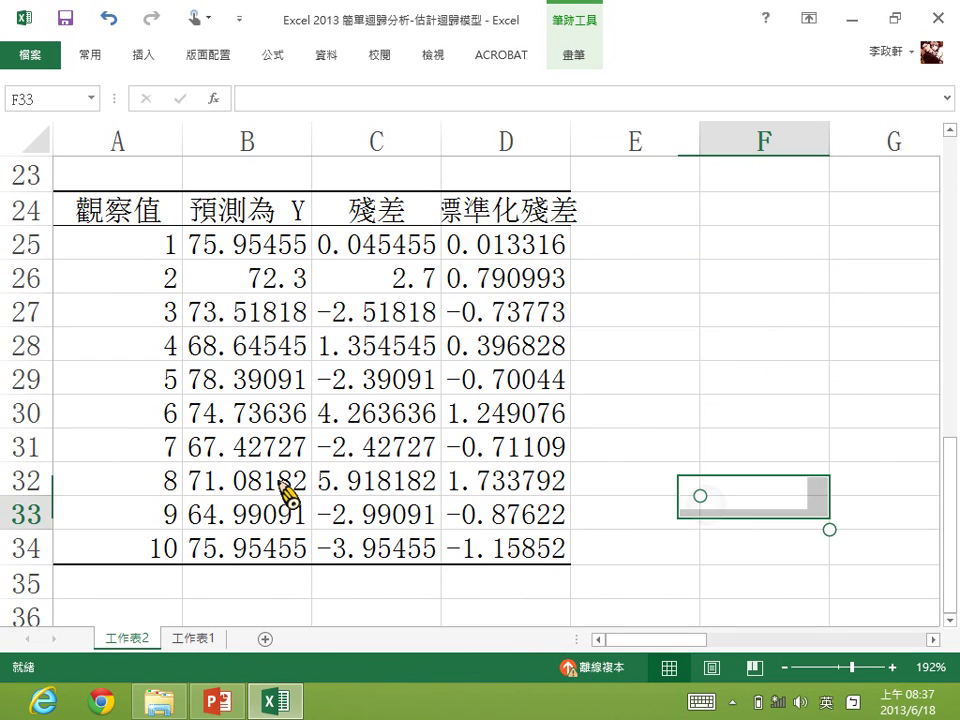
Move the X 樣本迴歸線圖 chart below the X 殘差圖 chart to uncover the residual plot, and switch to the PowerPoint presentation.
scroll(287, 492, "down", 10, "ctrl")
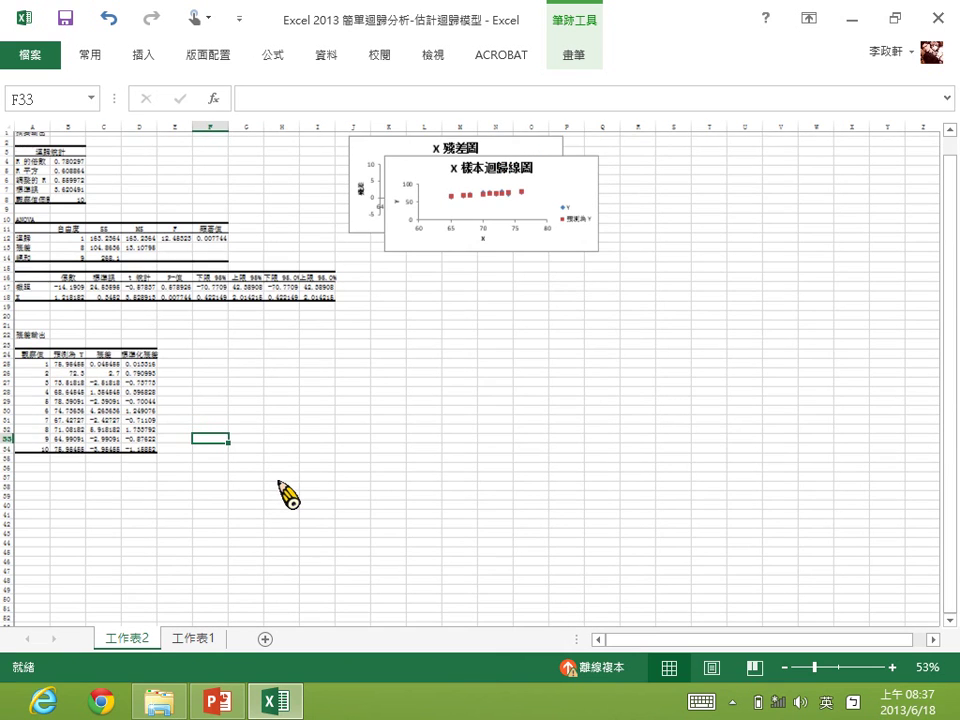
scroll(287, 492, "right", 5)
scroll(287, 492, "up", 10, "ctrl")
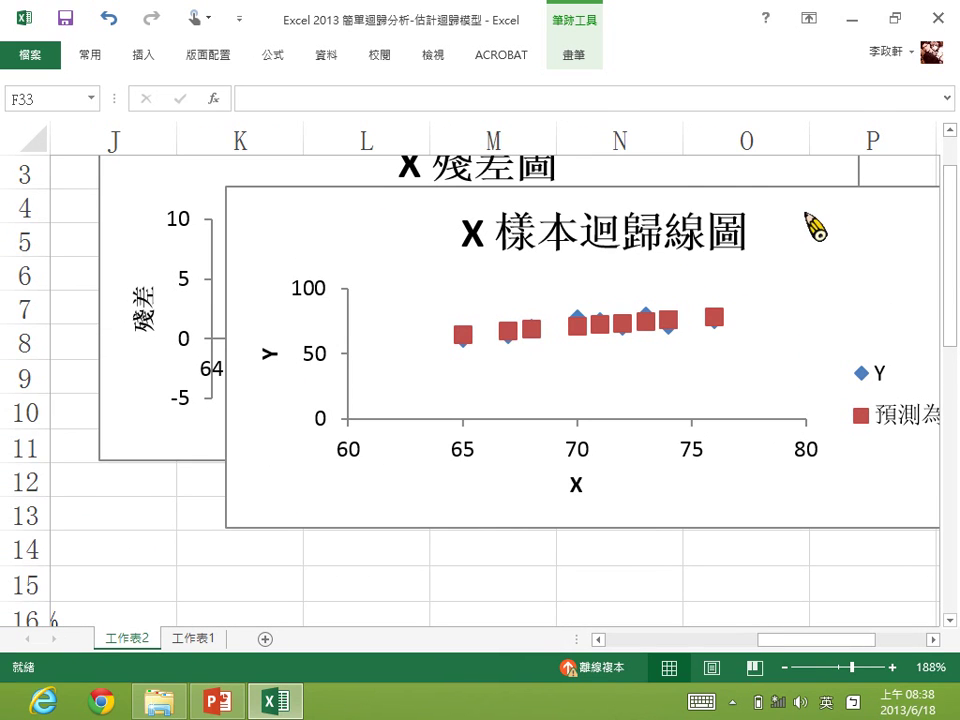
left_click_drag(821, 268, 718, 622)
scroll(718, 622, "up", 1)
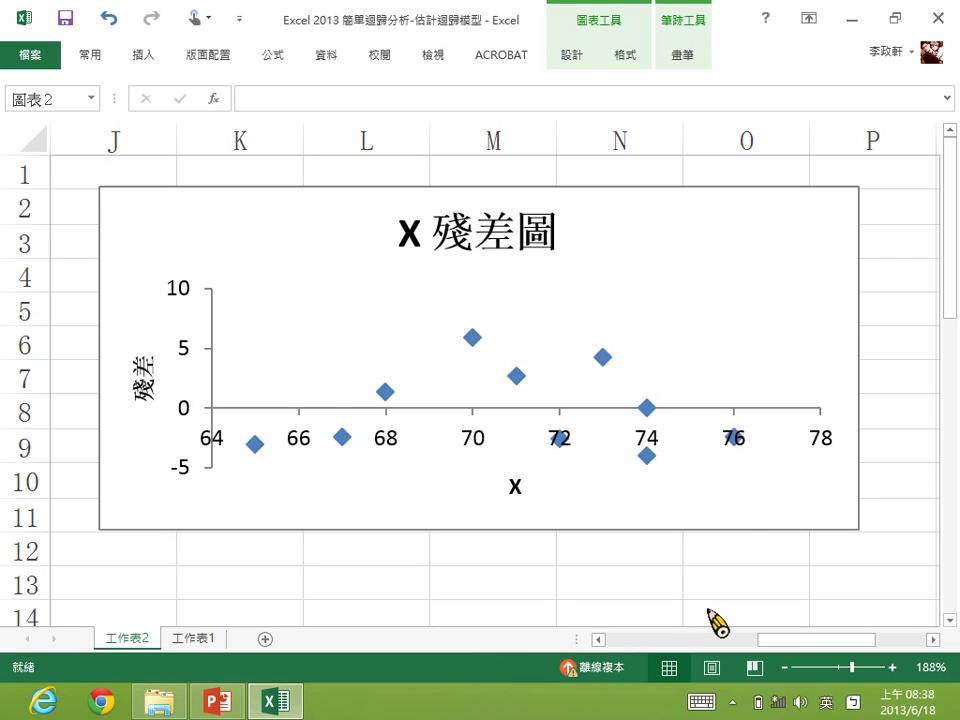
left_click(218, 702)
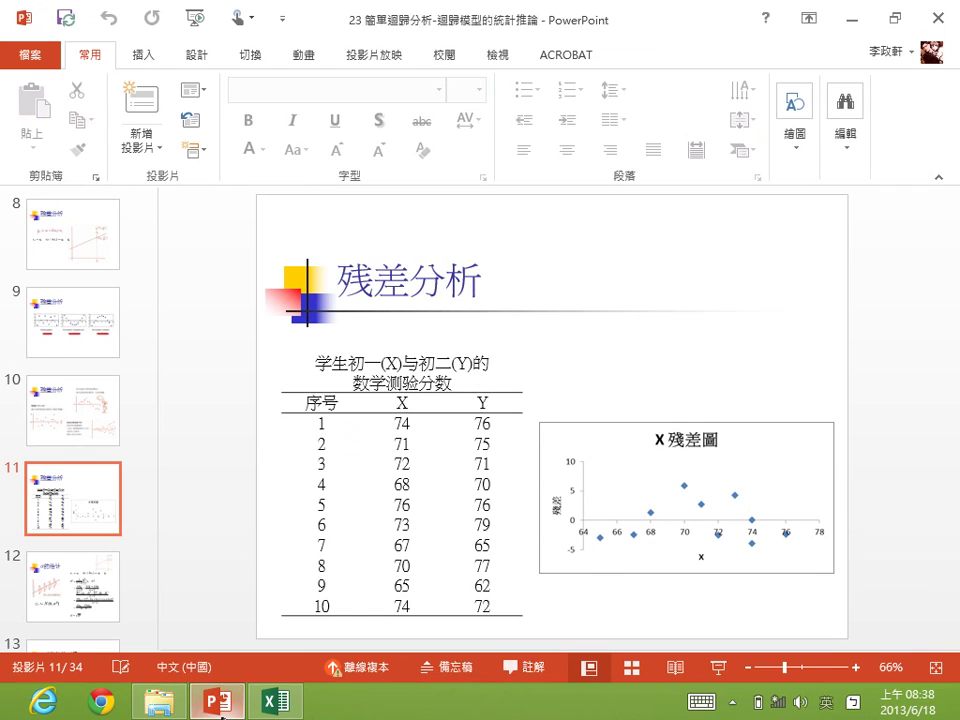